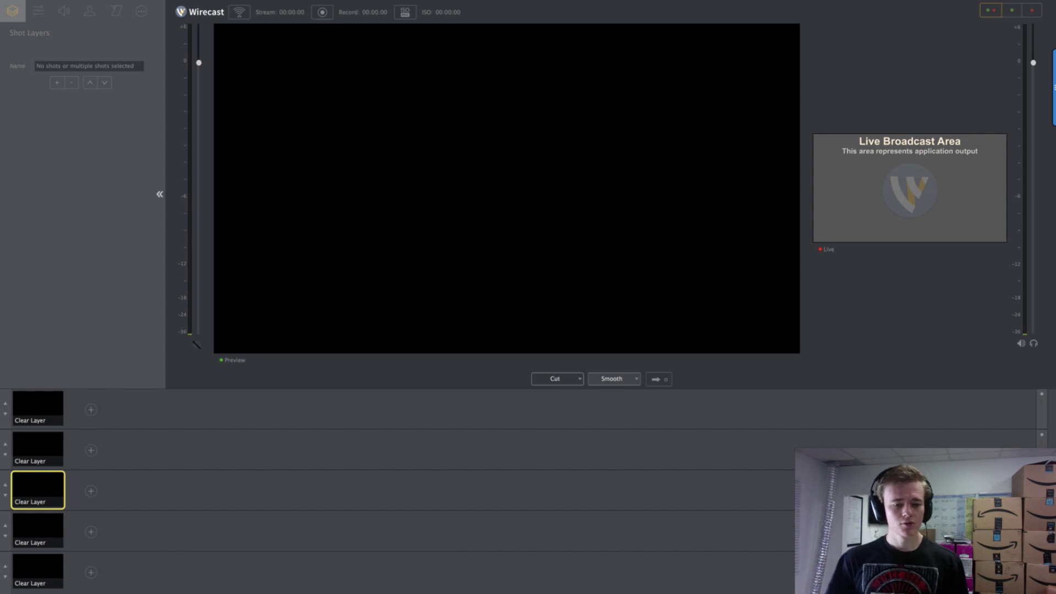
- Bring Wirecast to the front and open its Output menu
{"action": "left_click", "coordinate": [277, 424]}
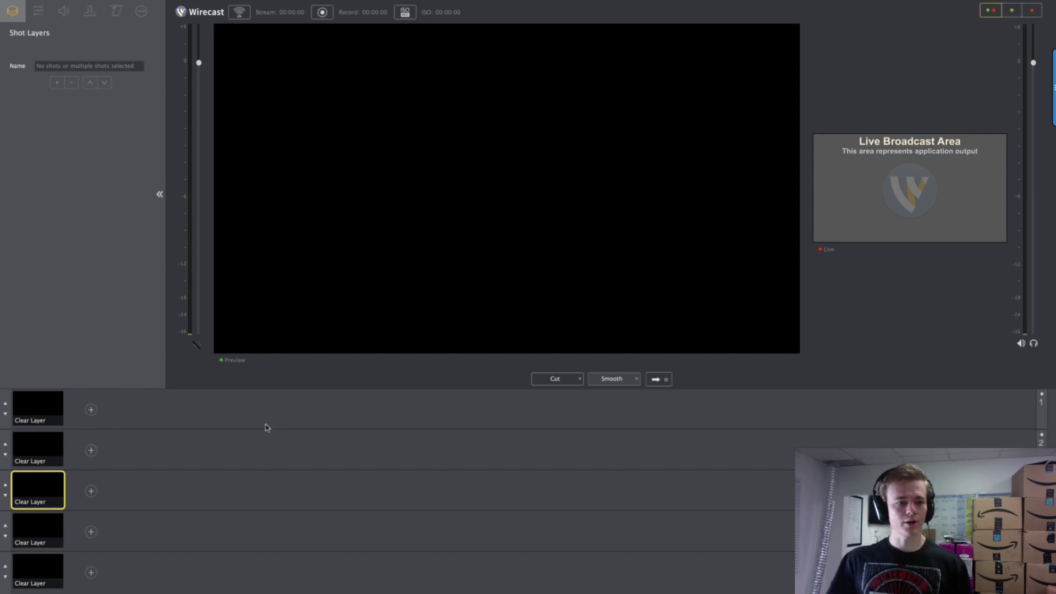
{"action": "mouse_move", "coordinate": [332, 4]}
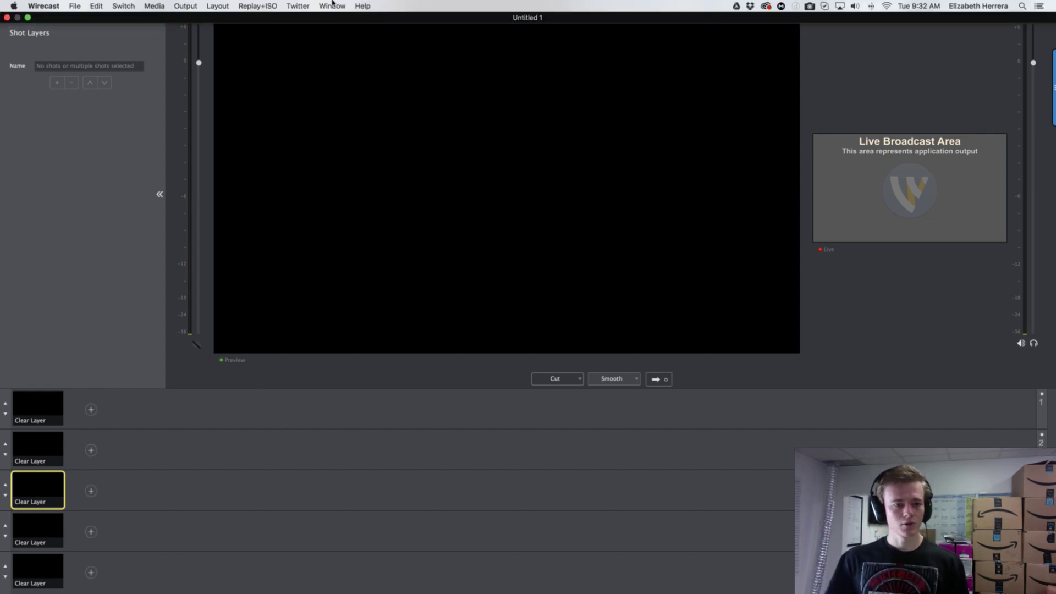
{"action": "left_click", "coordinate": [187, 6]}
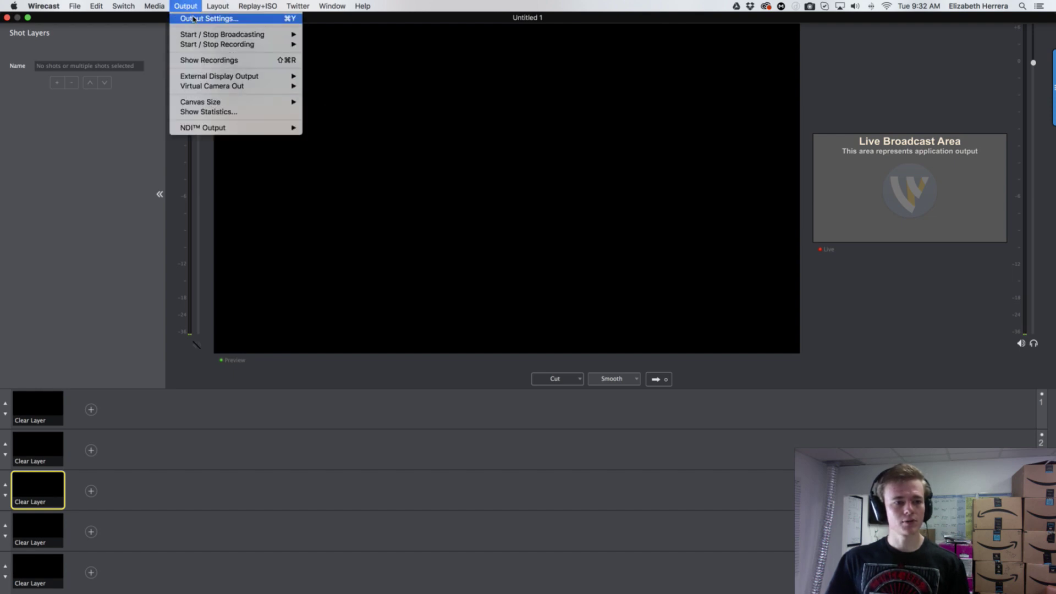
- Open Output Settings and choose Facebook Live as the streaming destination
{"action": "left_click", "coordinate": [193, 19]}
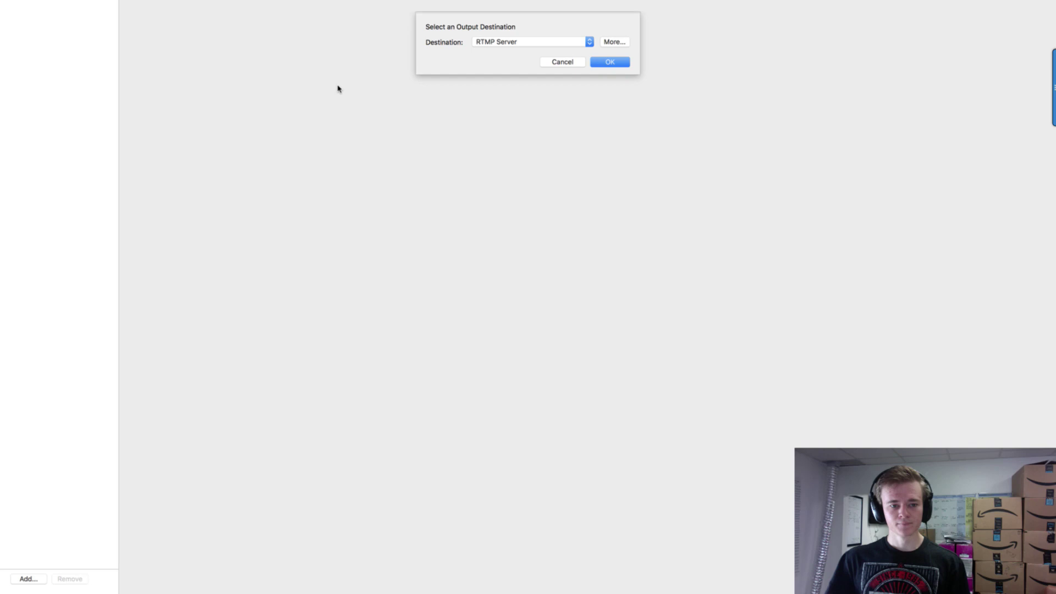
{"action": "left_click", "coordinate": [510, 42]}
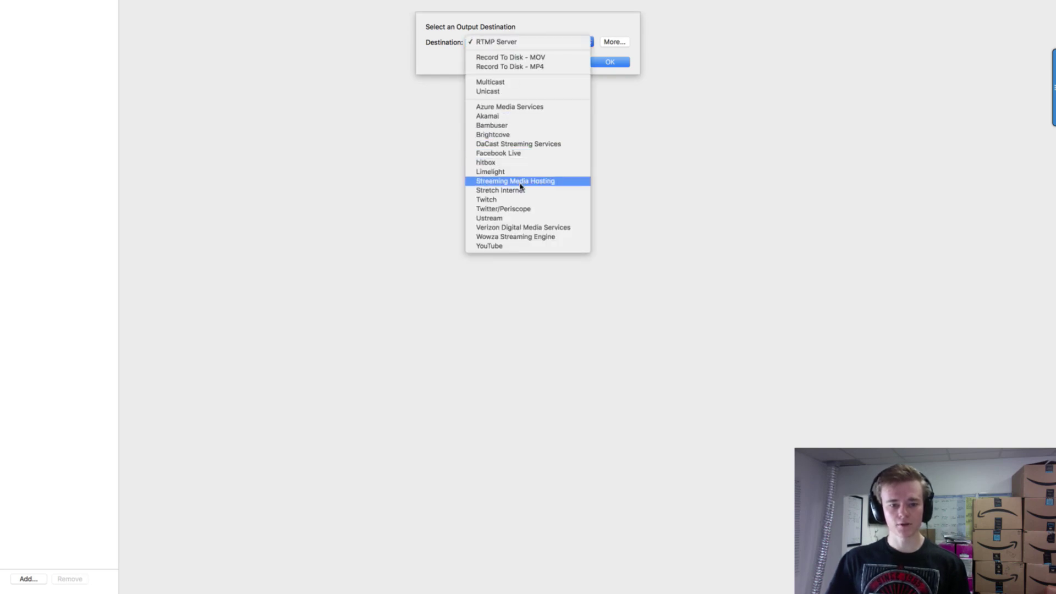
{"action": "left_click", "coordinate": [516, 154]}
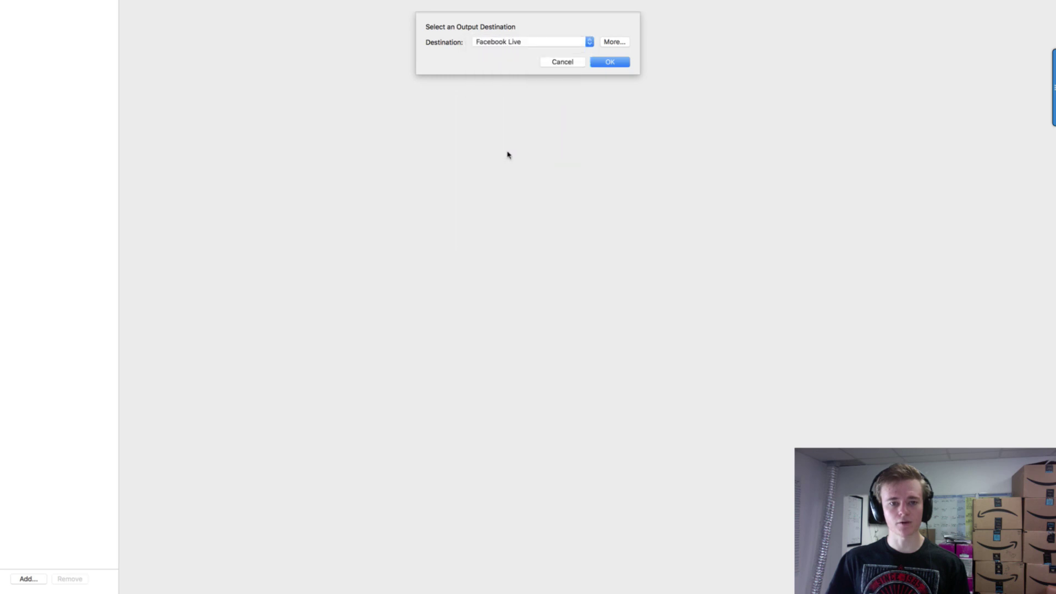
- Confirm Facebook Live and clear the placeholder output name so it can be renamed to Test
{"action": "key", "text": "Return"}
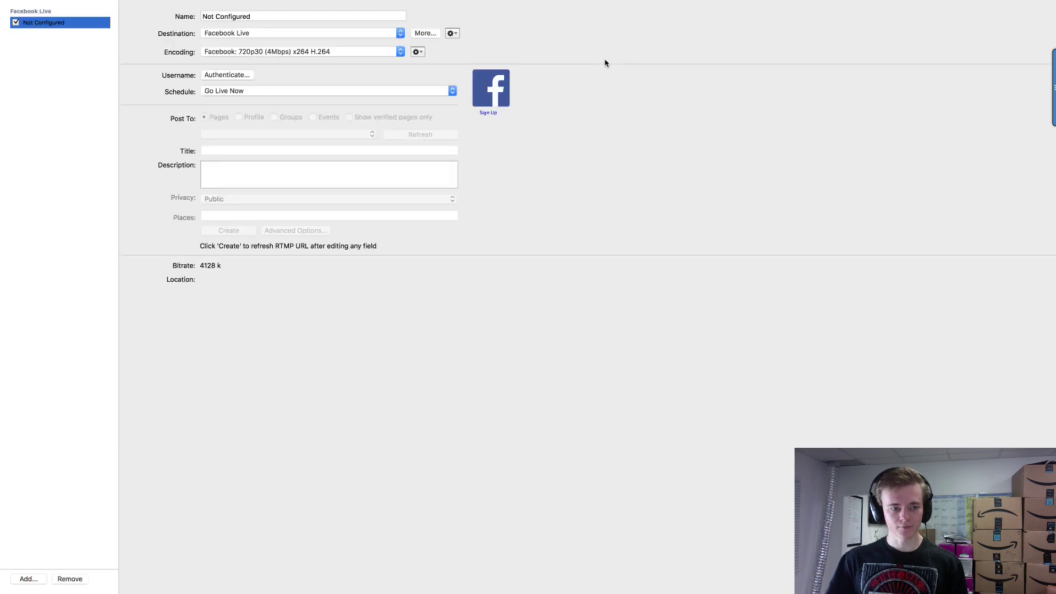
{"action": "left_click", "coordinate": [286, 17]}
{"action": "key", "text": "super+a"}
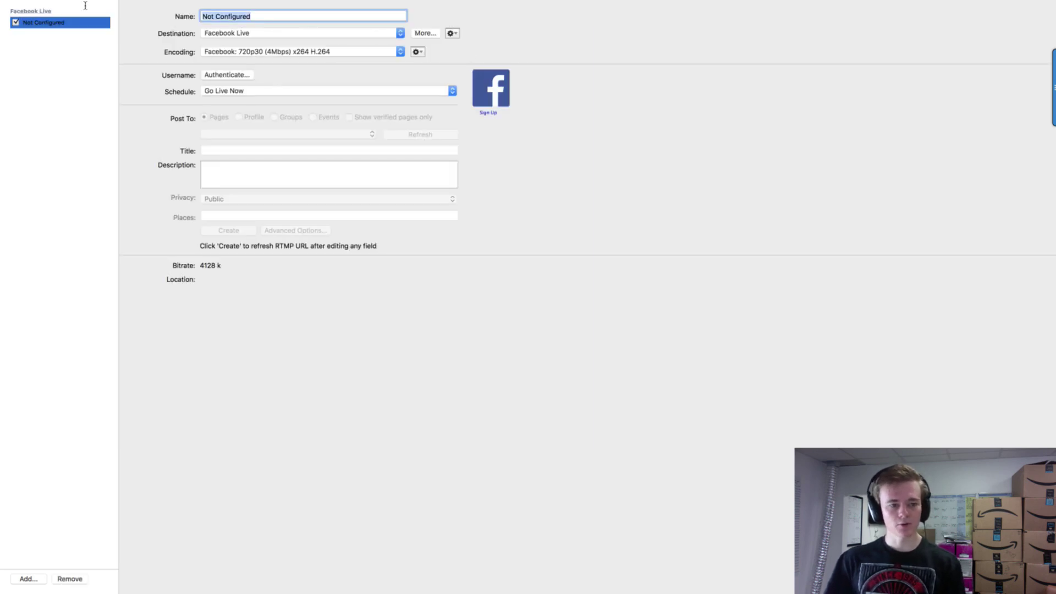
- Keep Facebook Live as the destination with the 720p30 (4Mbps) encoding preset
{"action": "mouse_move", "coordinate": [85, 3]}
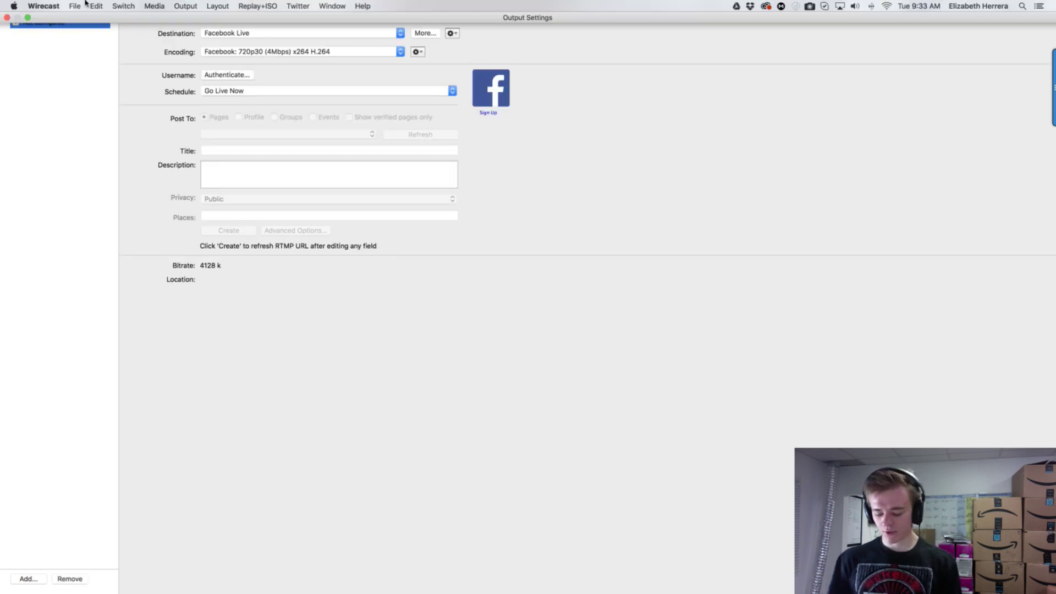
{"action": "left_click", "coordinate": [256, 36]}
{"action": "left_click", "coordinate": [457, 305]}
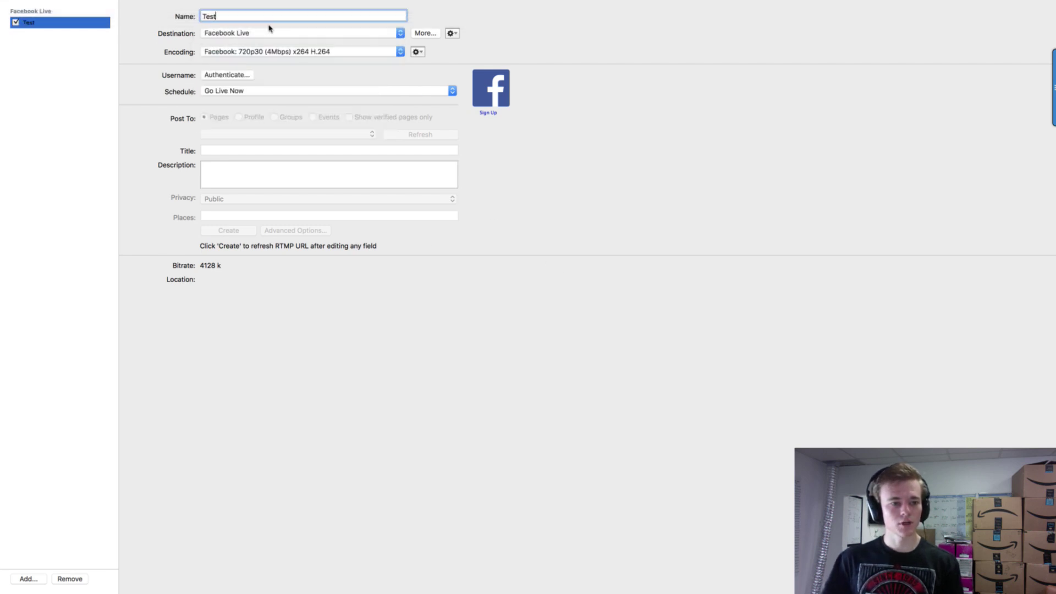
{"action": "left_click", "coordinate": [262, 53]}
{"action": "left_click", "coordinate": [262, 53]}
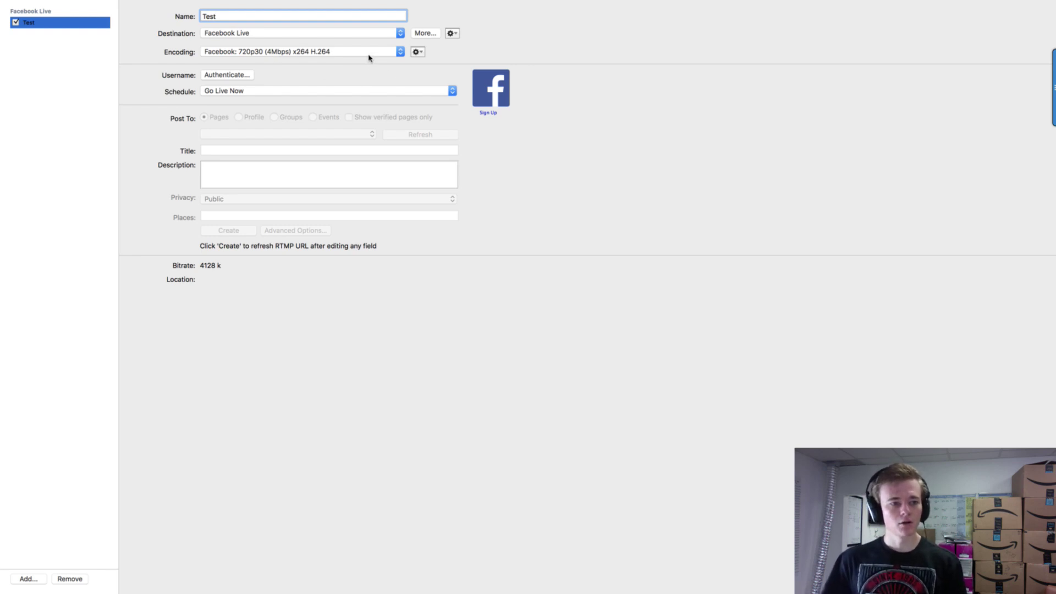
- Log in with Facebook and grant Wirecast access to the account
{"action": "left_click", "coordinate": [233, 78]}
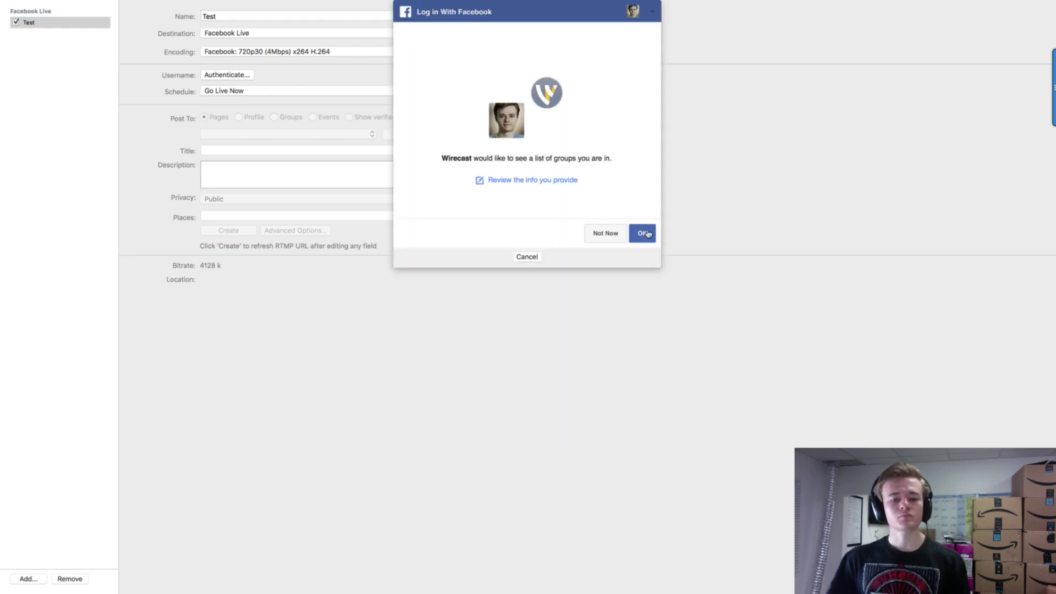
{"action": "left_click", "coordinate": [645, 238]}
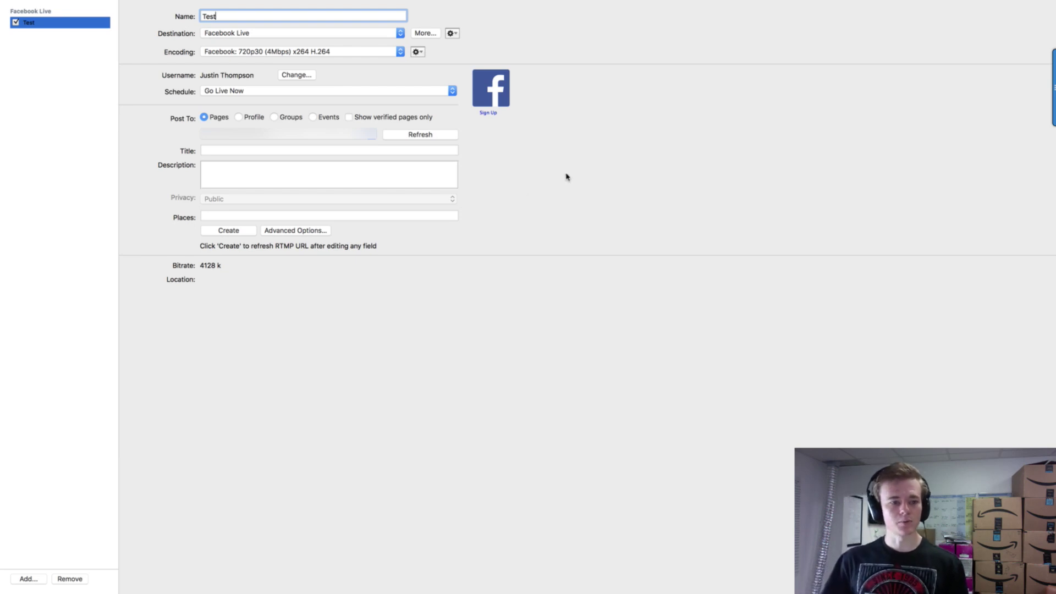
- Keep Go Live Now, post to the Profile, and set privacy to Only Me
{"action": "left_click", "coordinate": [315, 92]}
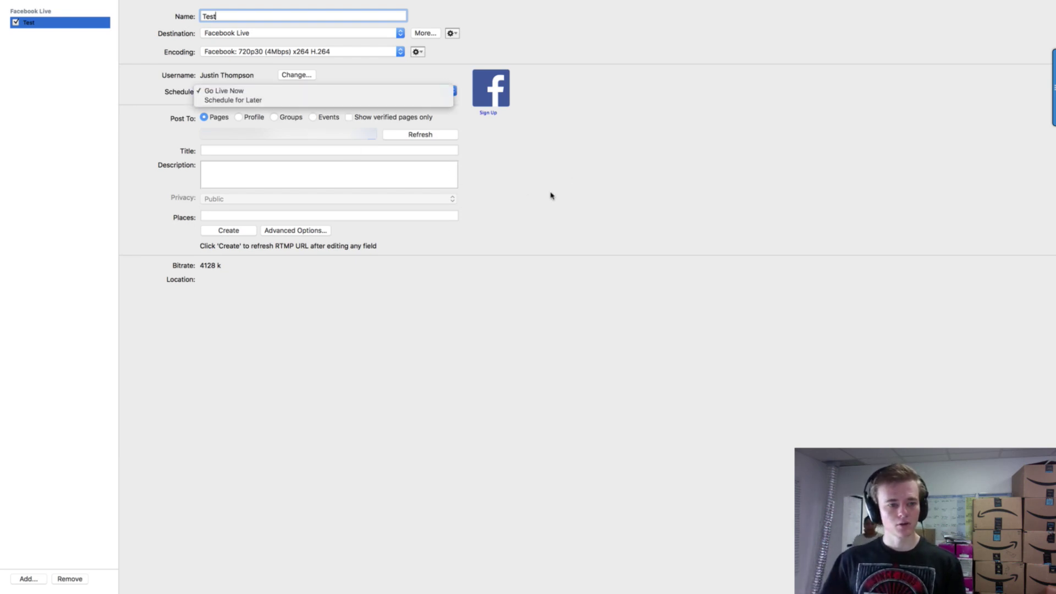
{"action": "left_click", "coordinate": [517, 123]}
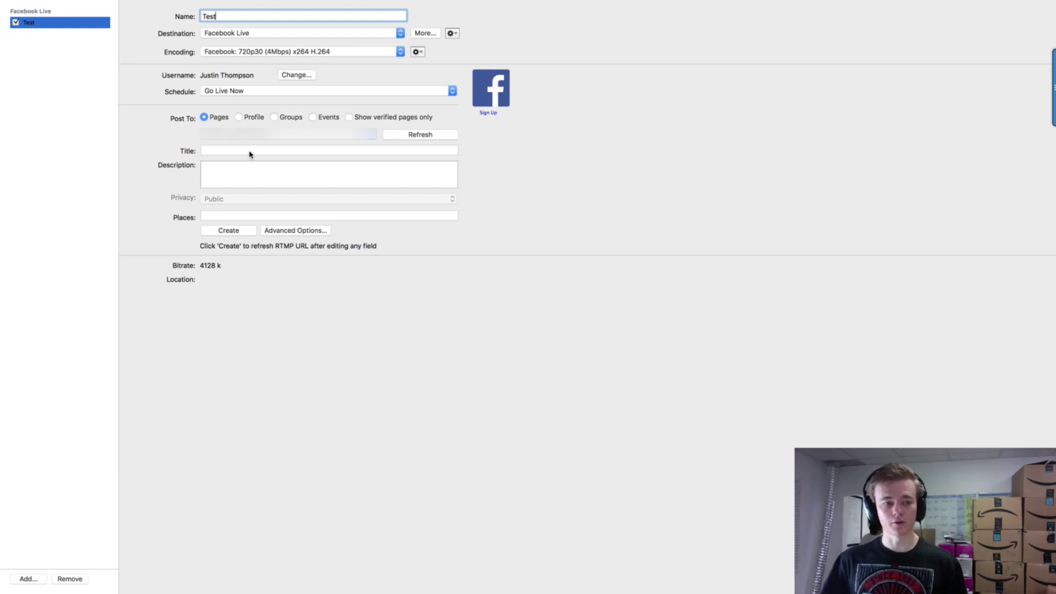
{"action": "left_click", "coordinate": [239, 116]}
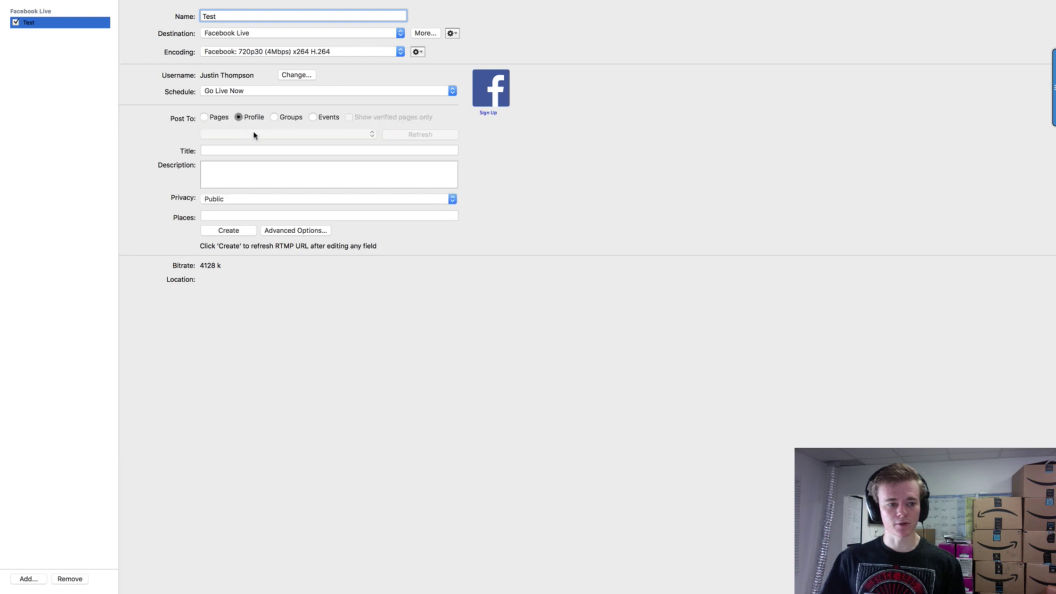
{"action": "left_click", "coordinate": [279, 199]}
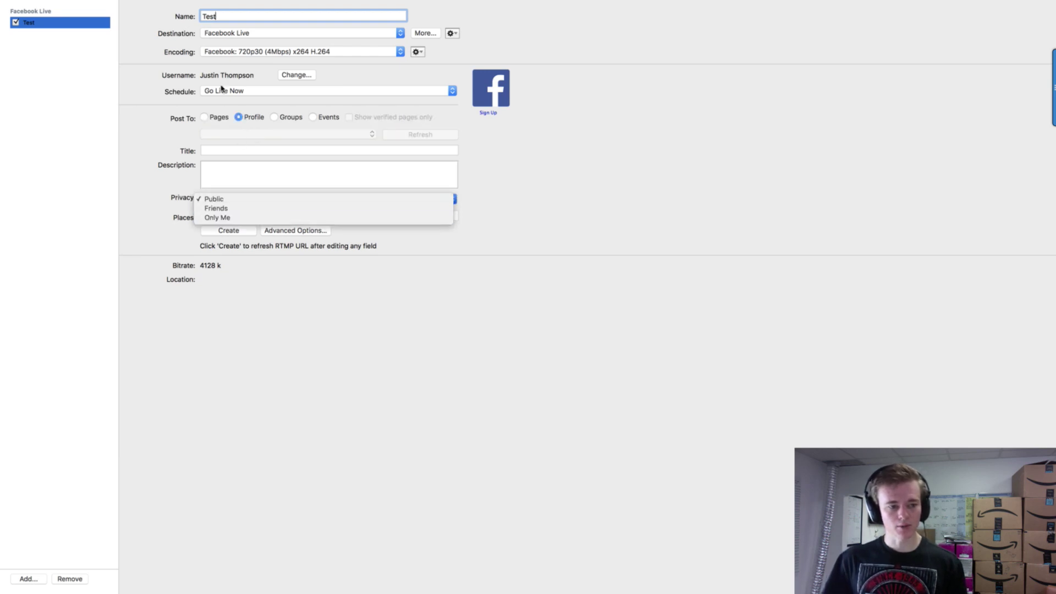
{"action": "left_click", "coordinate": [250, 218]}
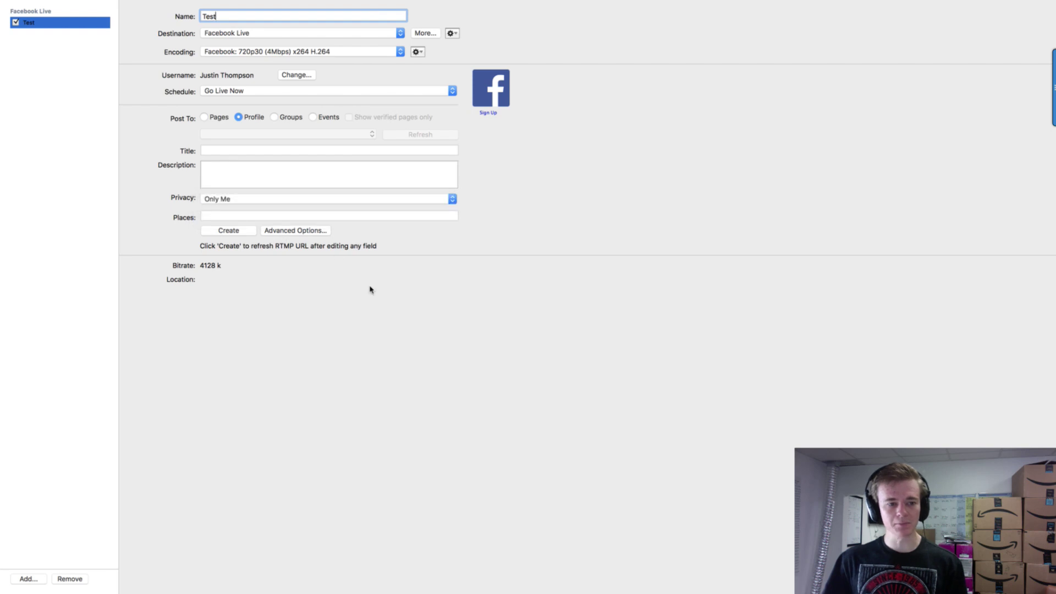
- Enter the post title 'Test' and the description 'Testtaeta'
{"action": "left_click", "coordinate": [255, 149]}
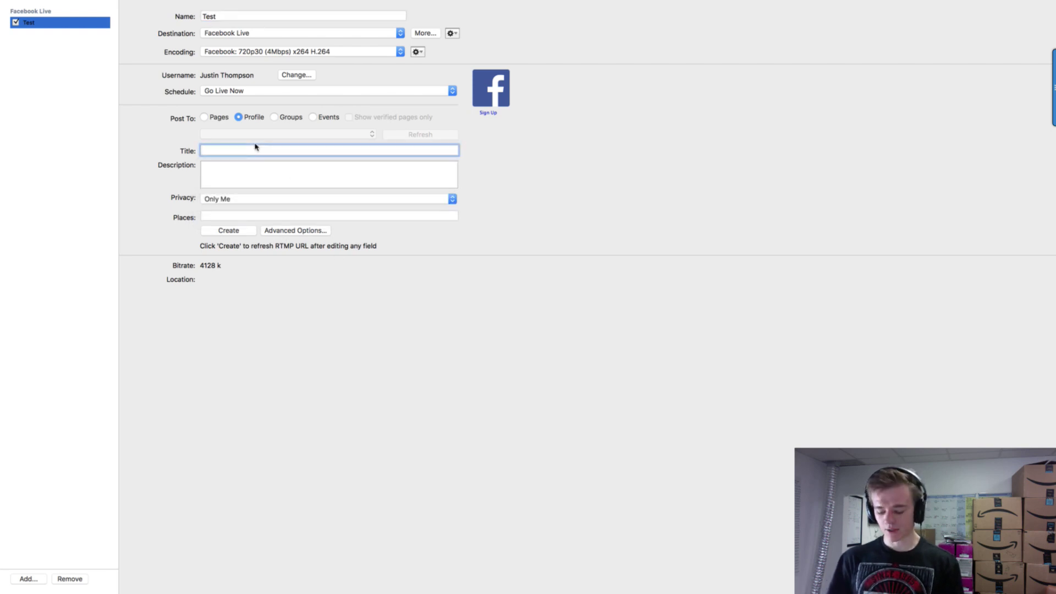
{"action": "type", "text": "Test"}
{"action": "left_click", "coordinate": [282, 178]}
{"action": "type", "text": "Te"}
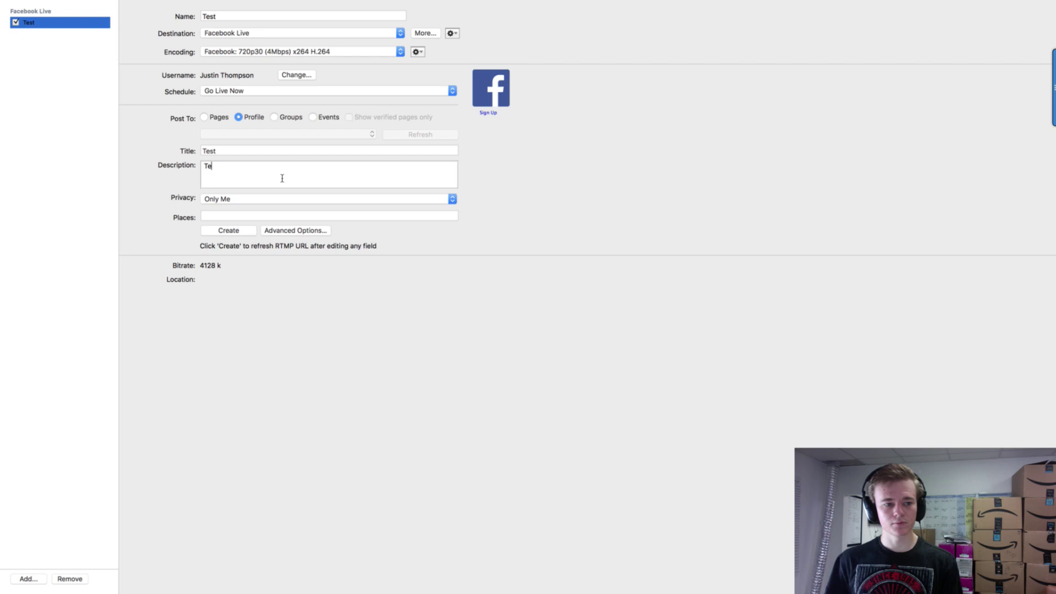
{"action": "type", "text": "sttaeta"}
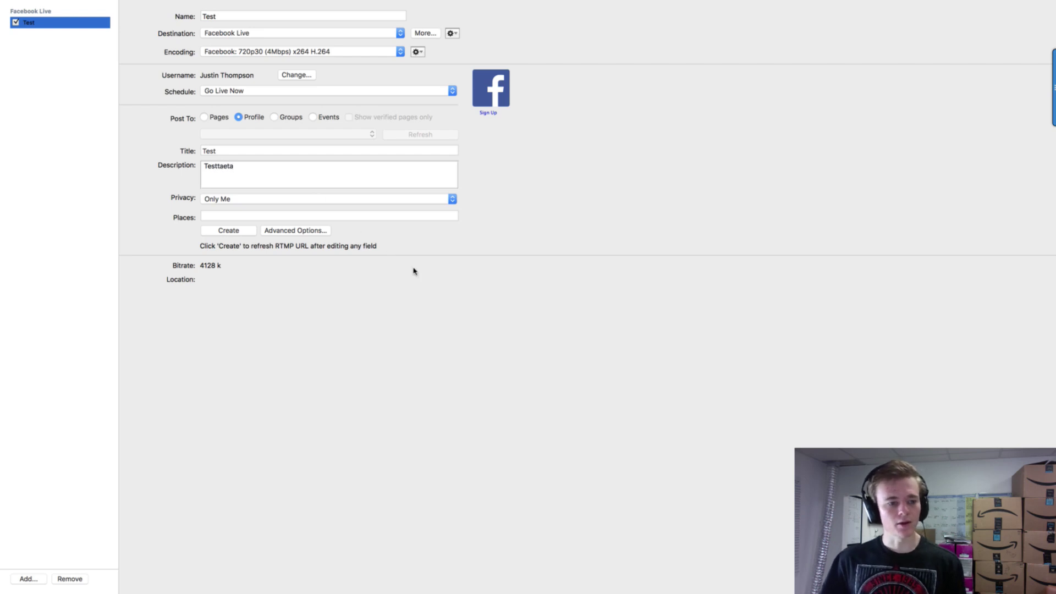
- Create the live post, select its RTMP stream URL, and reopen Output Settings
{"action": "left_click", "coordinate": [232, 232]}
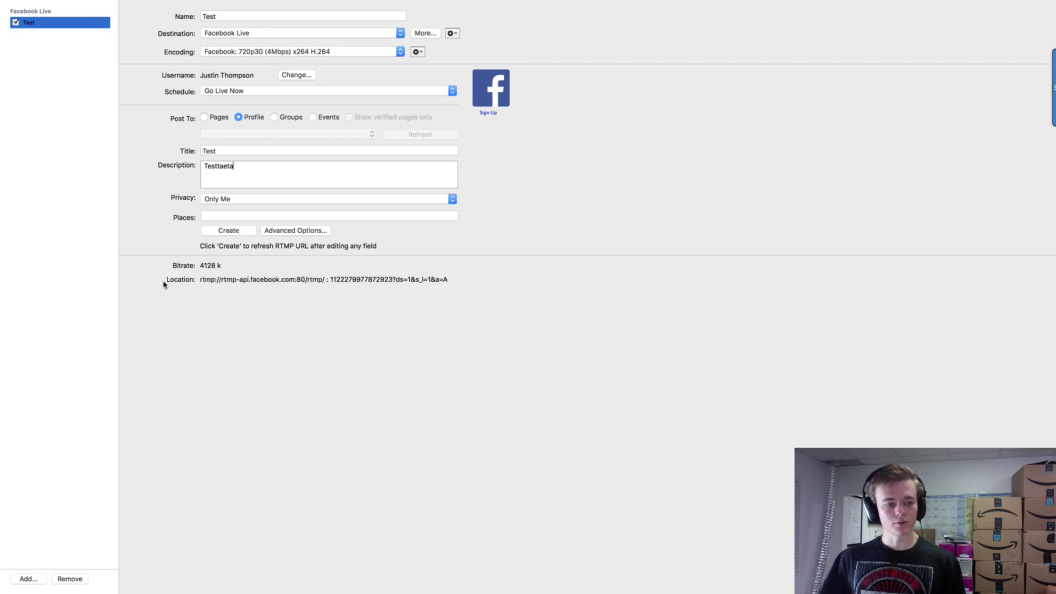
{"action": "left_click_drag", "start_coordinate": [201, 284], "coordinate": [469, 286]}
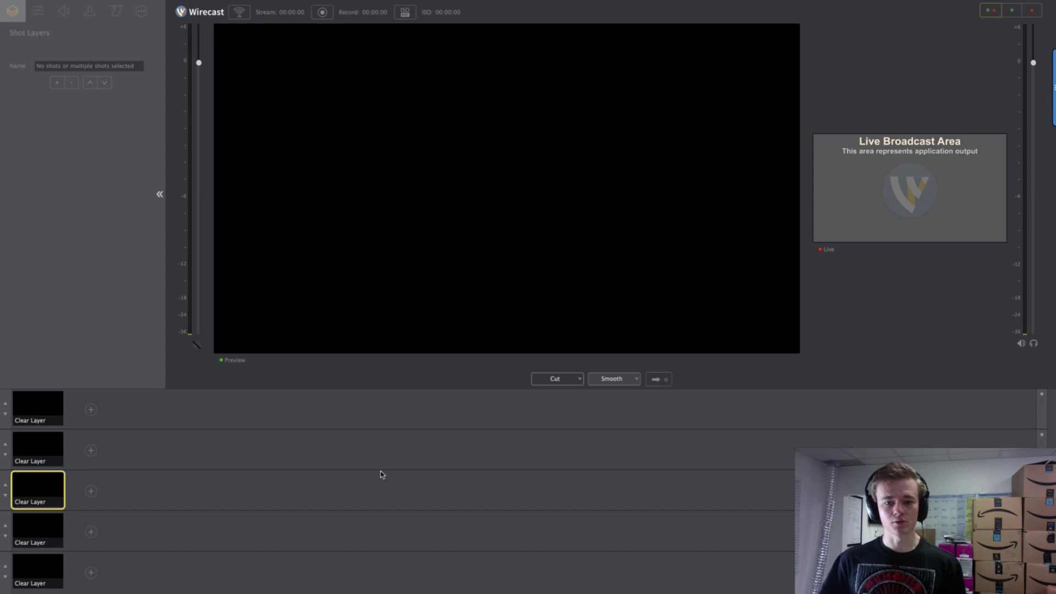
{"action": "mouse_move", "coordinate": [192, 3]}
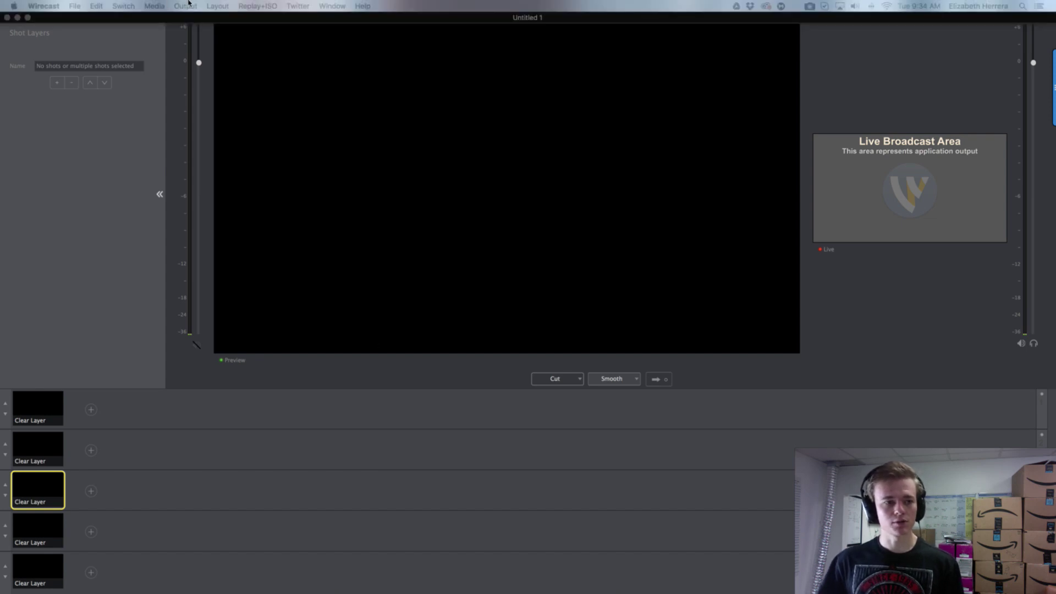
{"action": "left_click", "coordinate": [192, 5]}
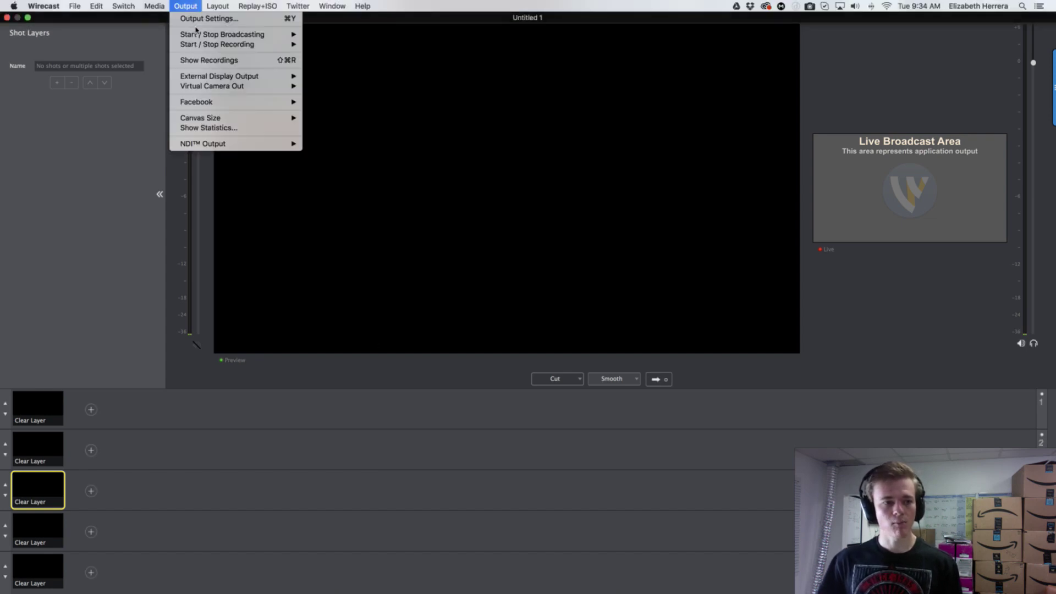
{"action": "left_click", "coordinate": [195, 20]}
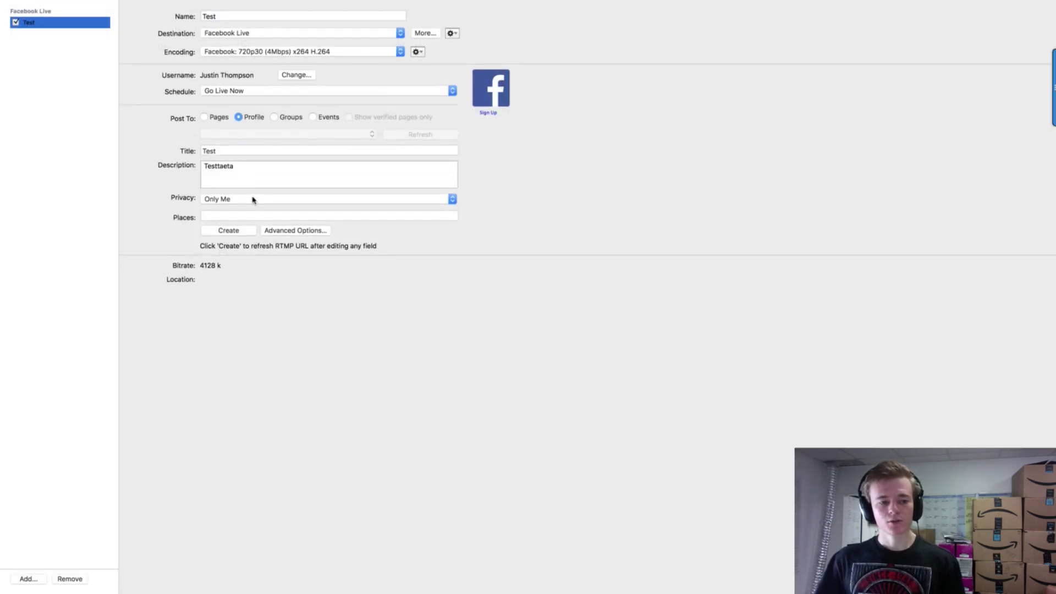
{"action": "left_click", "coordinate": [253, 200]}
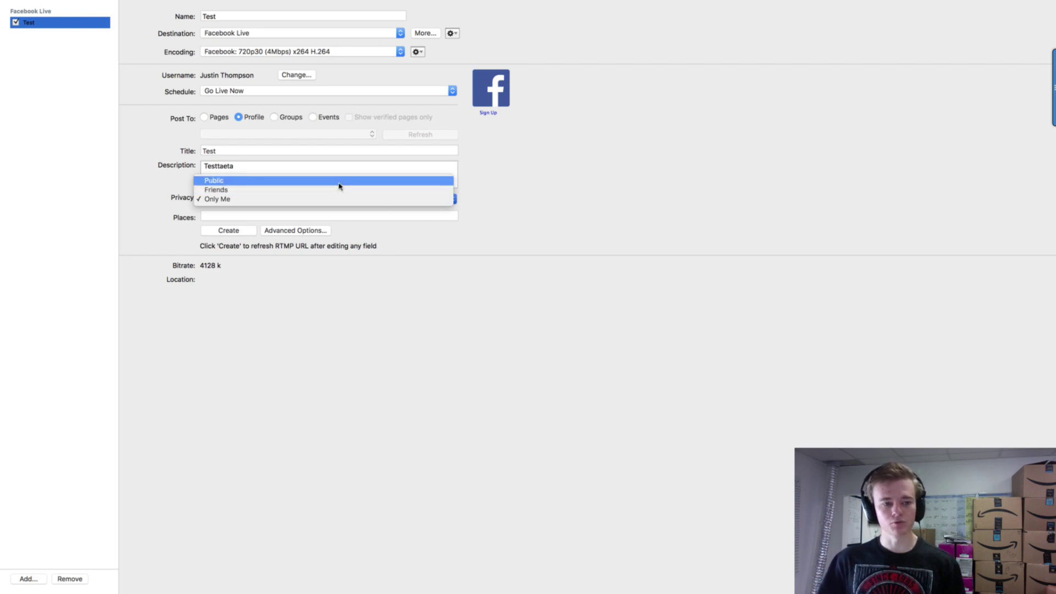
{"action": "left_click", "coordinate": [358, 295]}
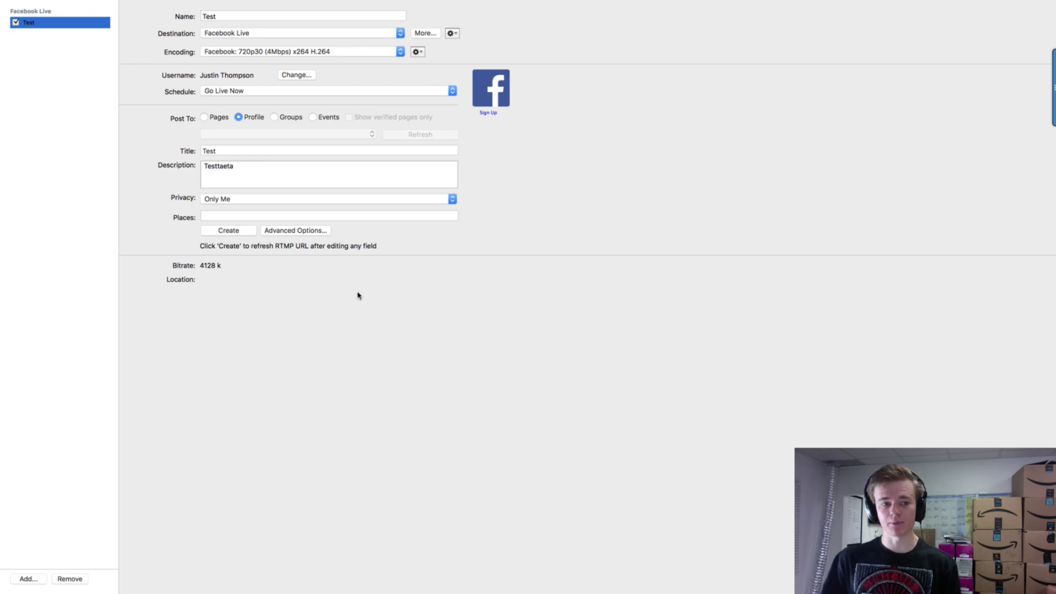
{"action": "left_click", "coordinate": [273, 117]}
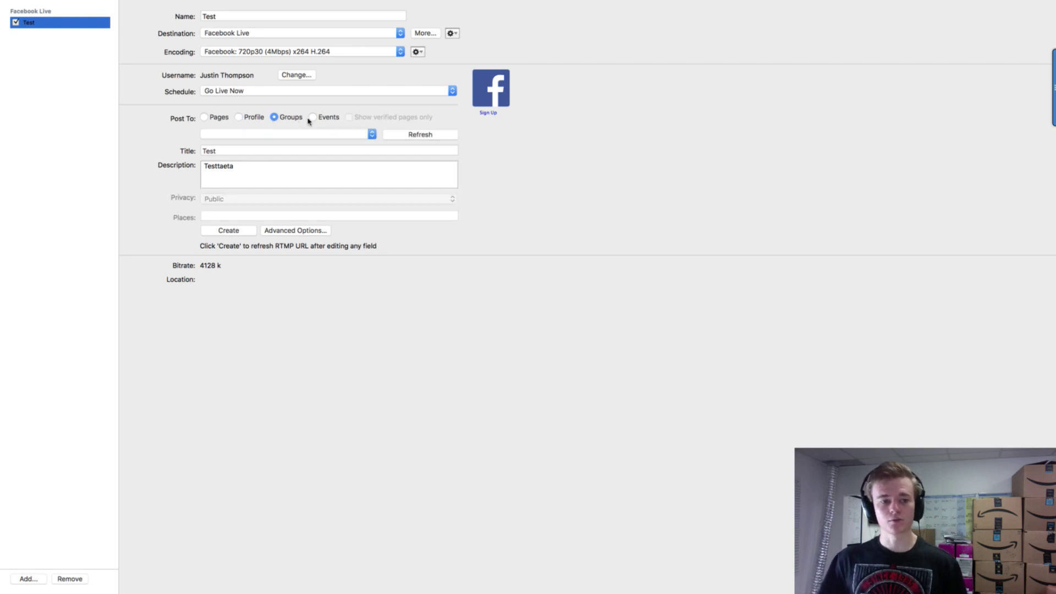
{"action": "left_click", "coordinate": [239, 117]}
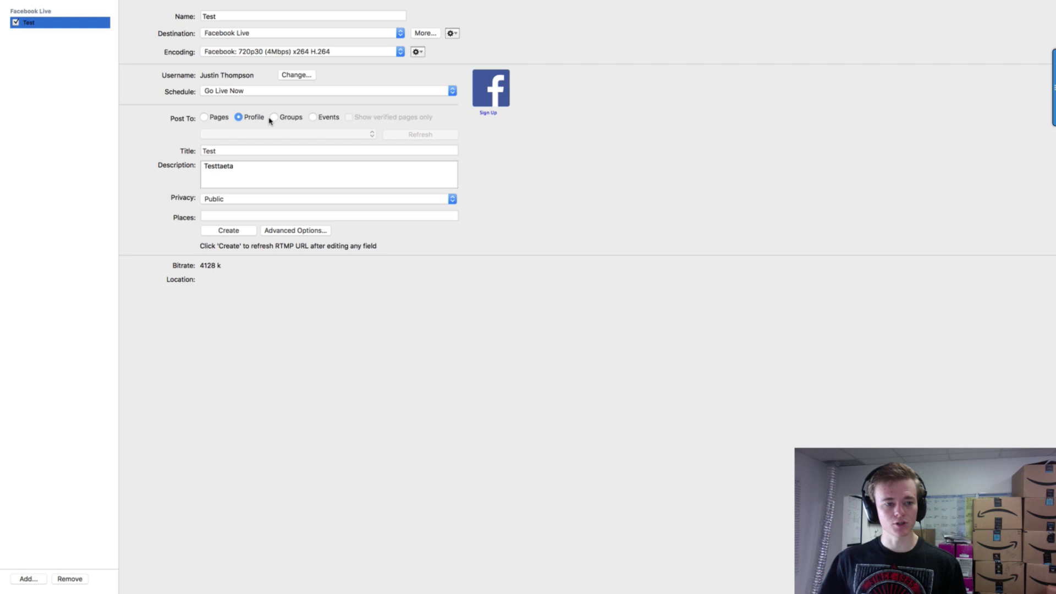
{"action": "left_click", "coordinate": [250, 198]}
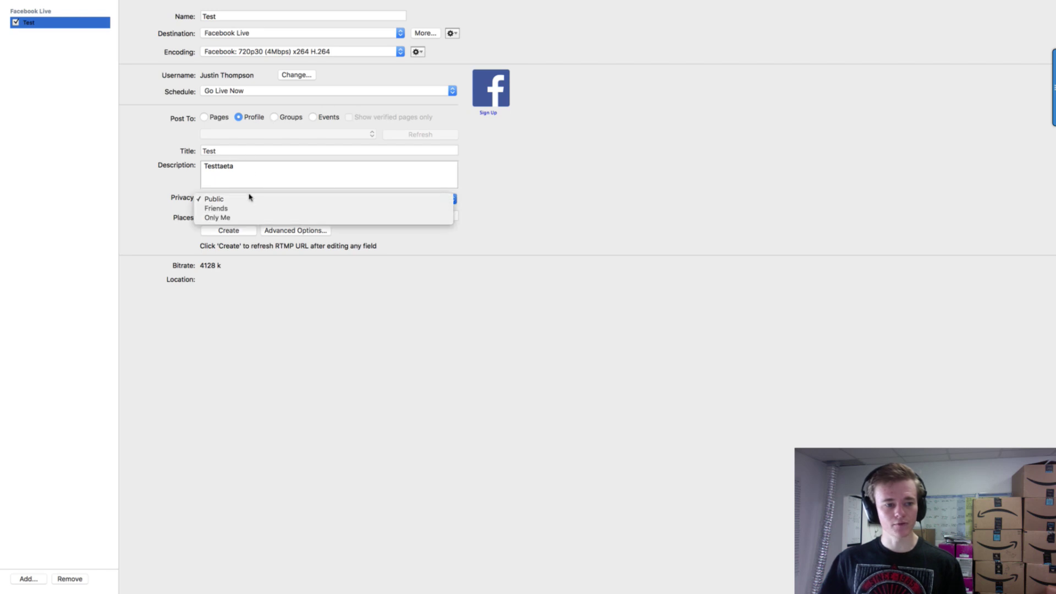
{"action": "left_click", "coordinate": [230, 217]}
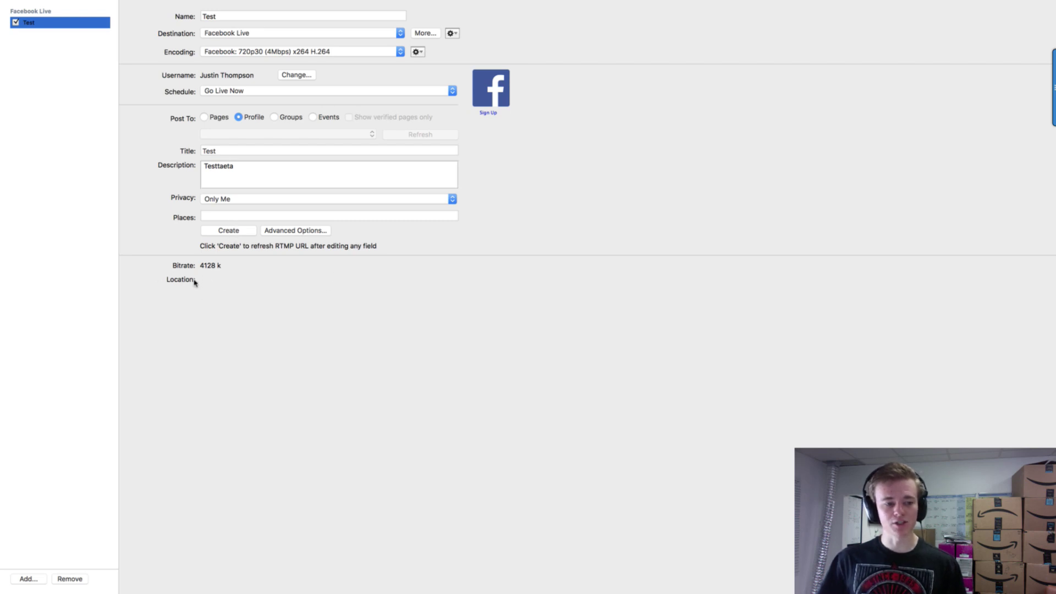
- Create the Facebook live post and start streaming to it from Wirecast
{"action": "left_click", "coordinate": [233, 235]}
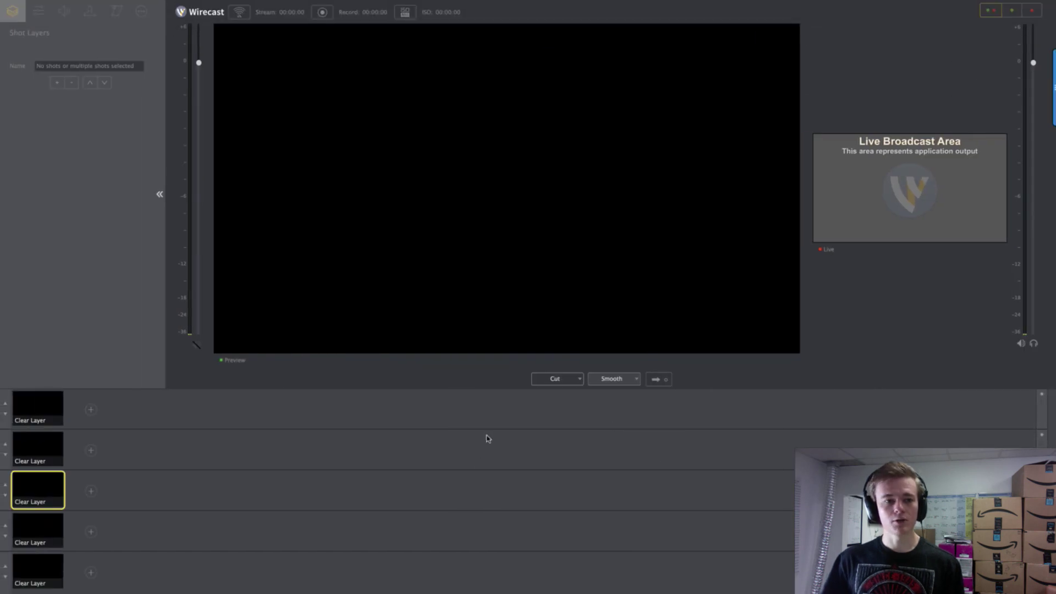
{"action": "left_click", "coordinate": [241, 13]}
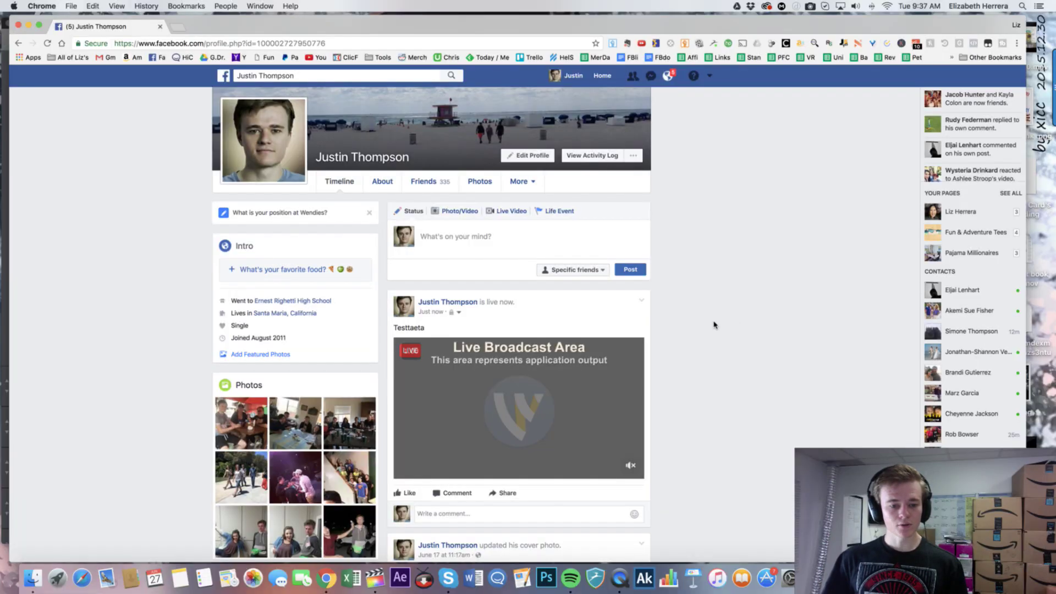
- Verify the live post's audience is Only me, then return to Wirecast
{"action": "mouse_move", "coordinate": [613, 401]}
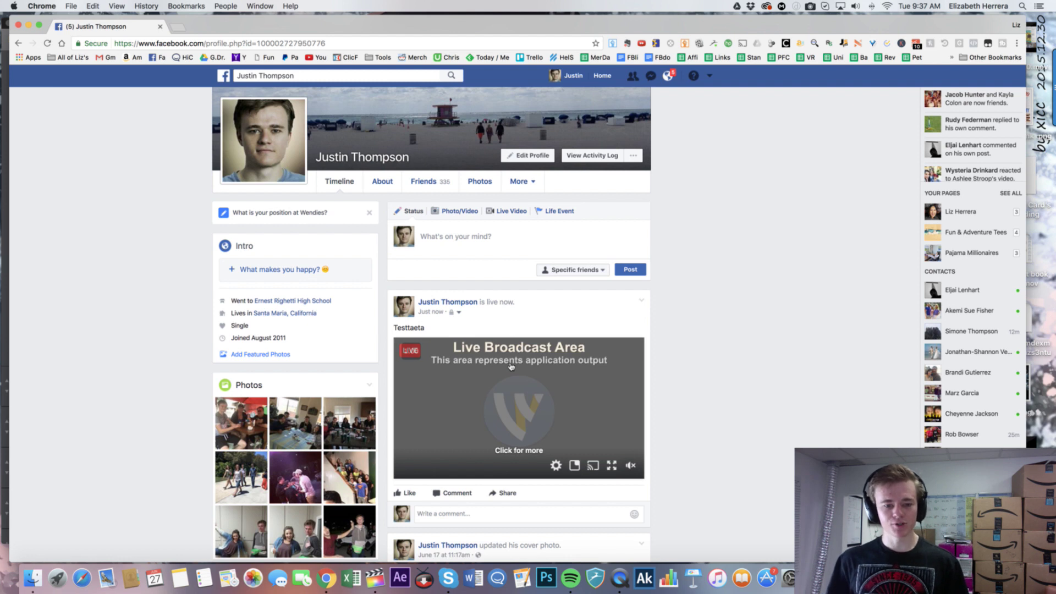
{"action": "left_click", "coordinate": [458, 312]}
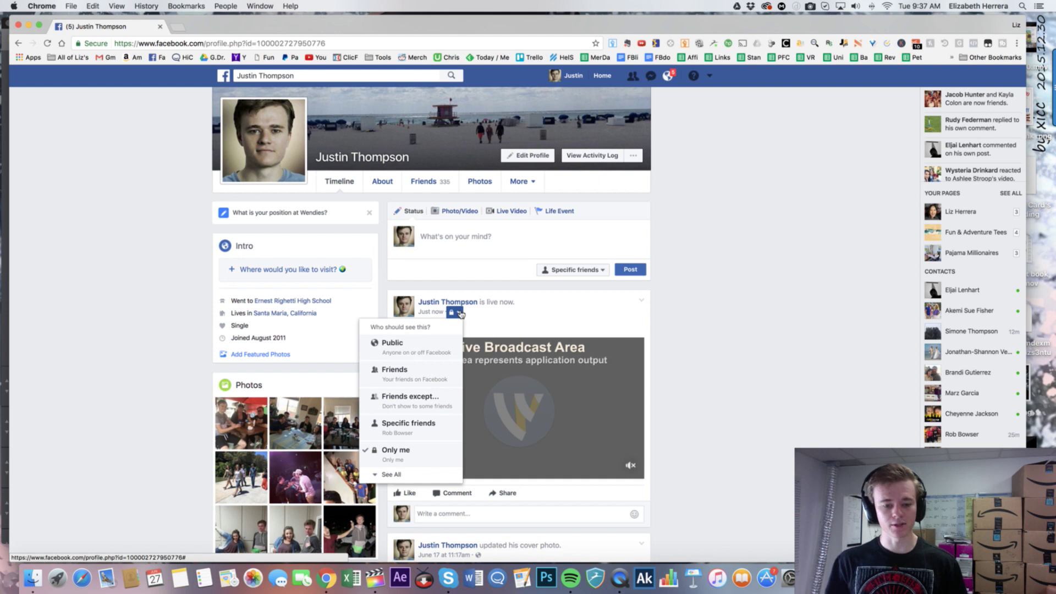
{"action": "left_click", "coordinate": [691, 406]}
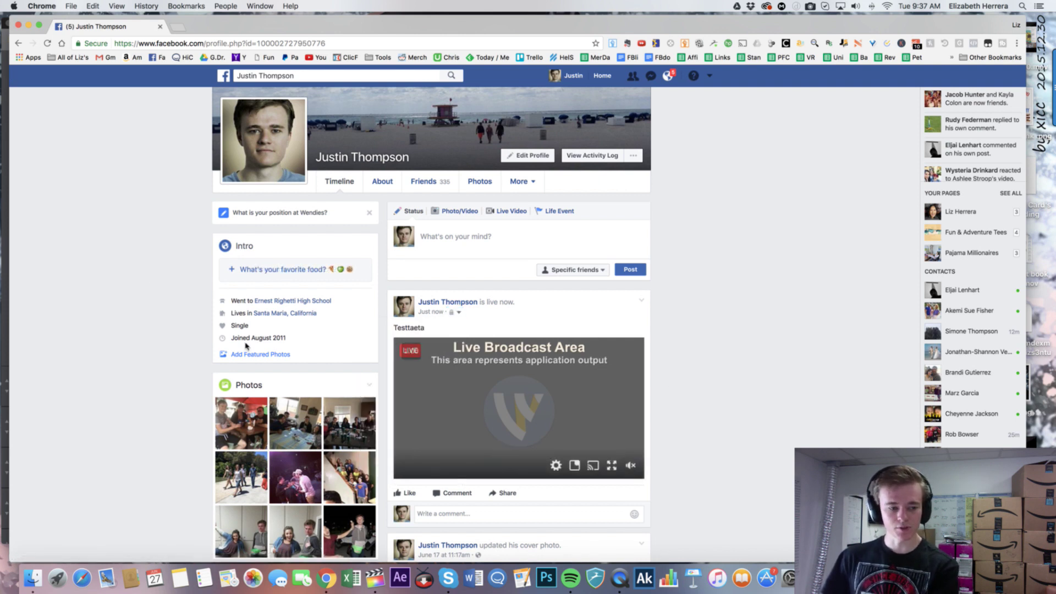
{"action": "left_click", "coordinate": [2, 199]}
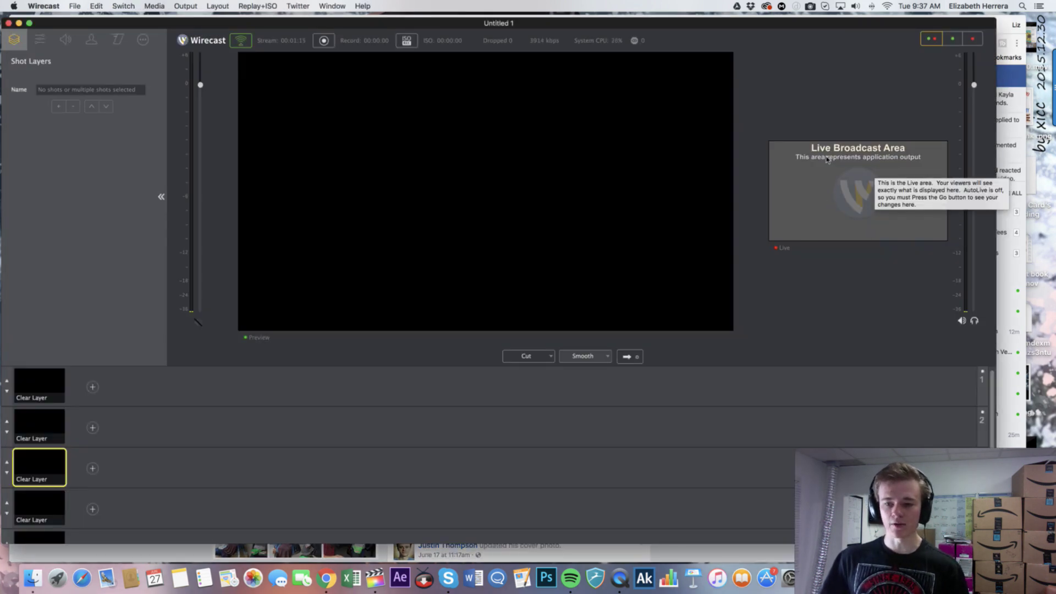
- Add the FaceTime HD Camera (Built-in) shot on layer 3, take it live, and switch to Chrome
{"action": "left_click", "coordinate": [627, 357]}
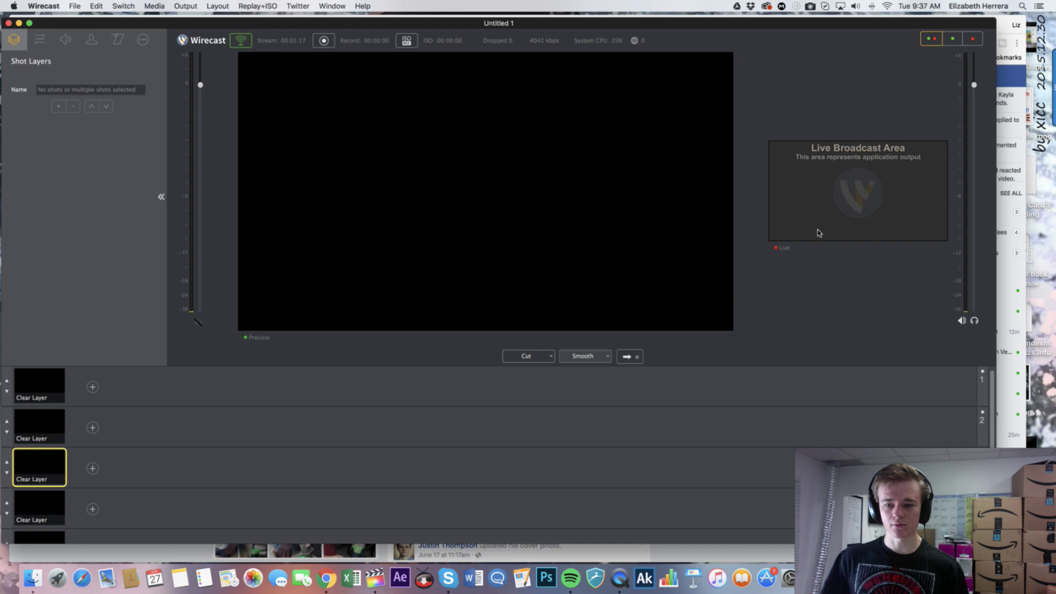
{"action": "left_click", "coordinate": [90, 469]}
{"action": "left_click", "coordinate": [119, 517]}
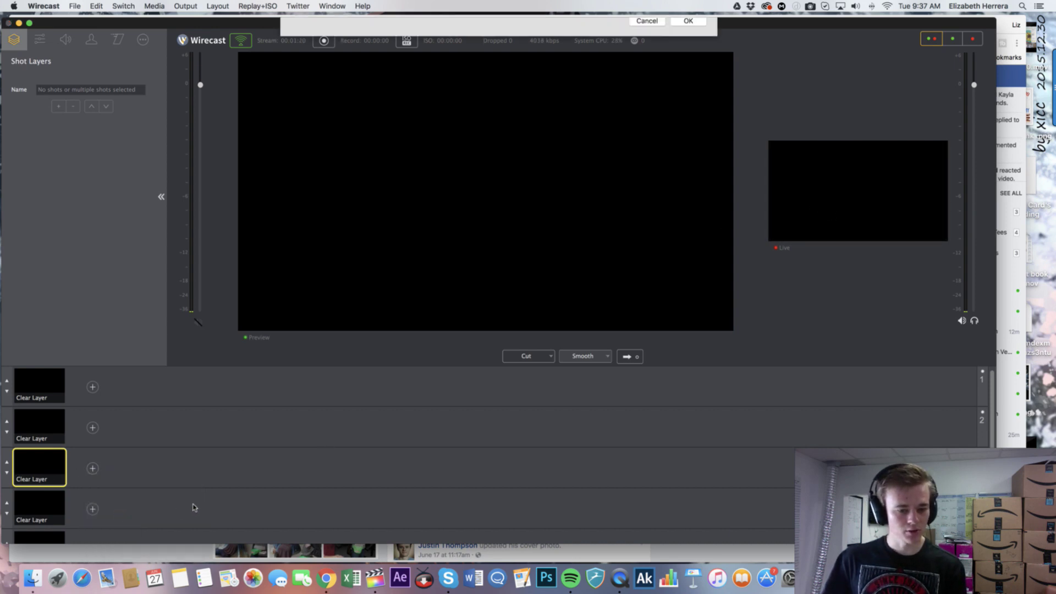
{"action": "left_click", "coordinate": [92, 468]}
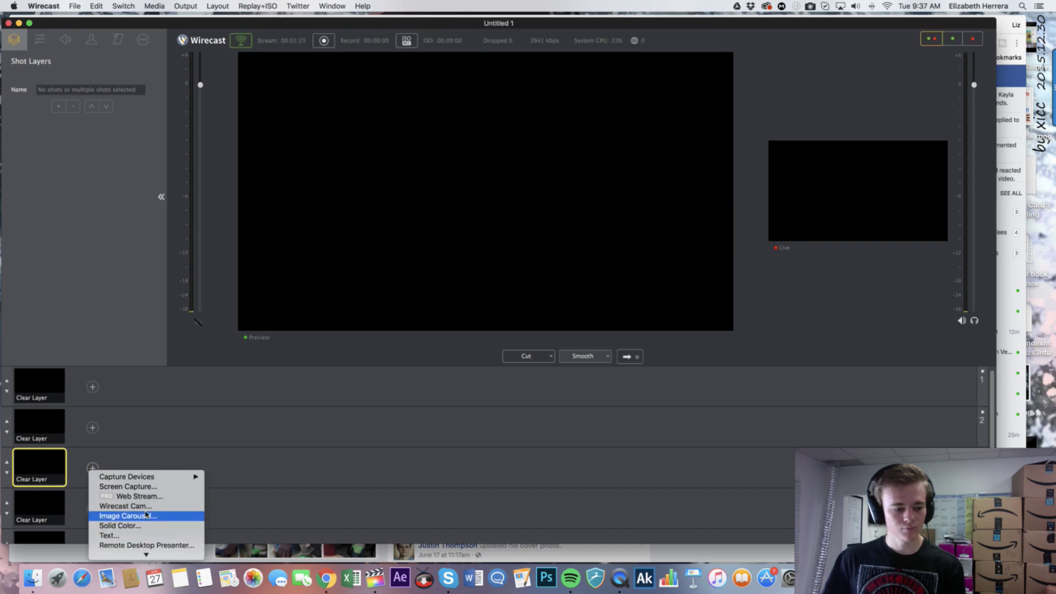
{"action": "mouse_move", "coordinate": [147, 422]}
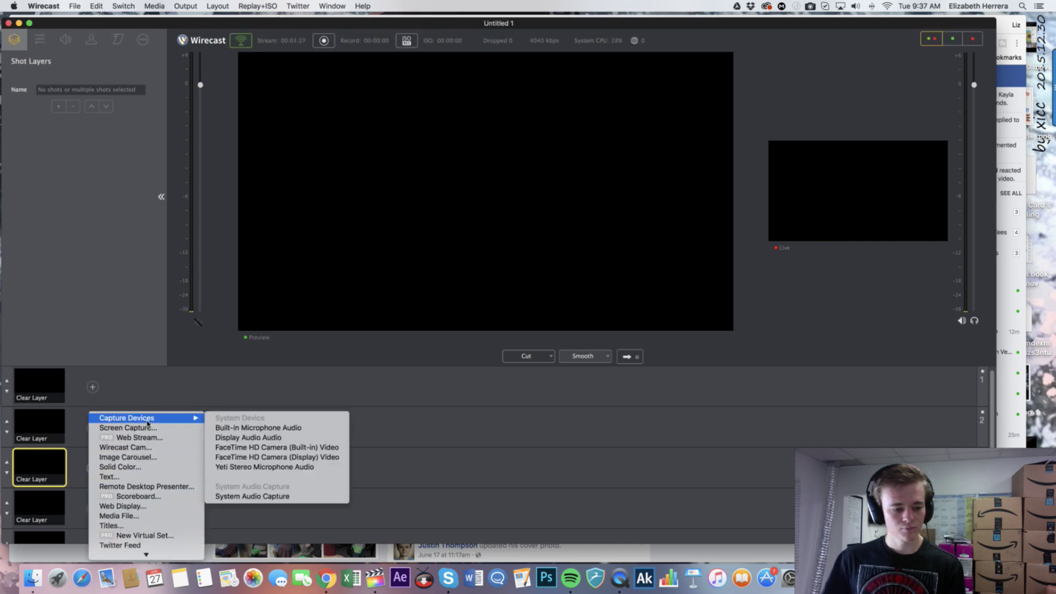
{"action": "left_click", "coordinate": [278, 448]}
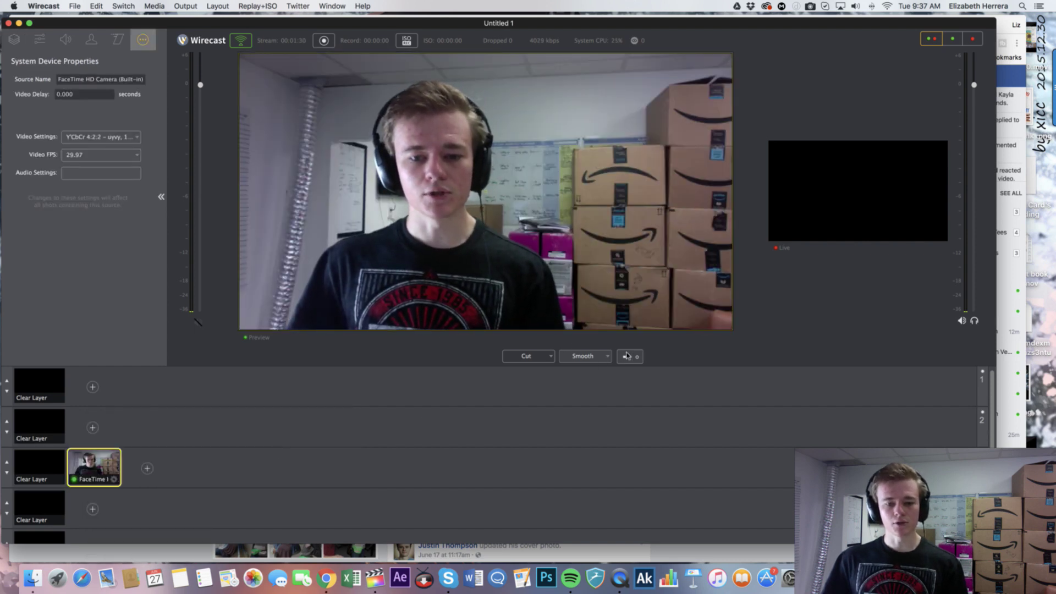
{"action": "left_click", "coordinate": [585, 356]}
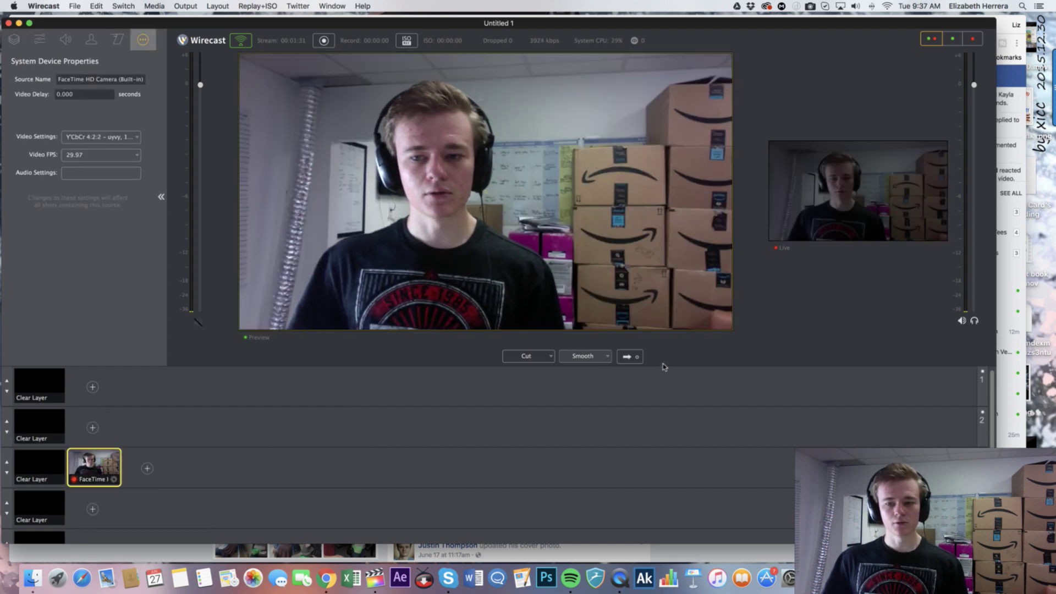
{"action": "left_click", "coordinate": [326, 578]}
- Find the live Testtaeta post showing the camera feed and confirm its audience is Only me
{"action": "scroll", "coordinate": [665, 338], "scroll_direction": "down", "scroll_amount": 1}
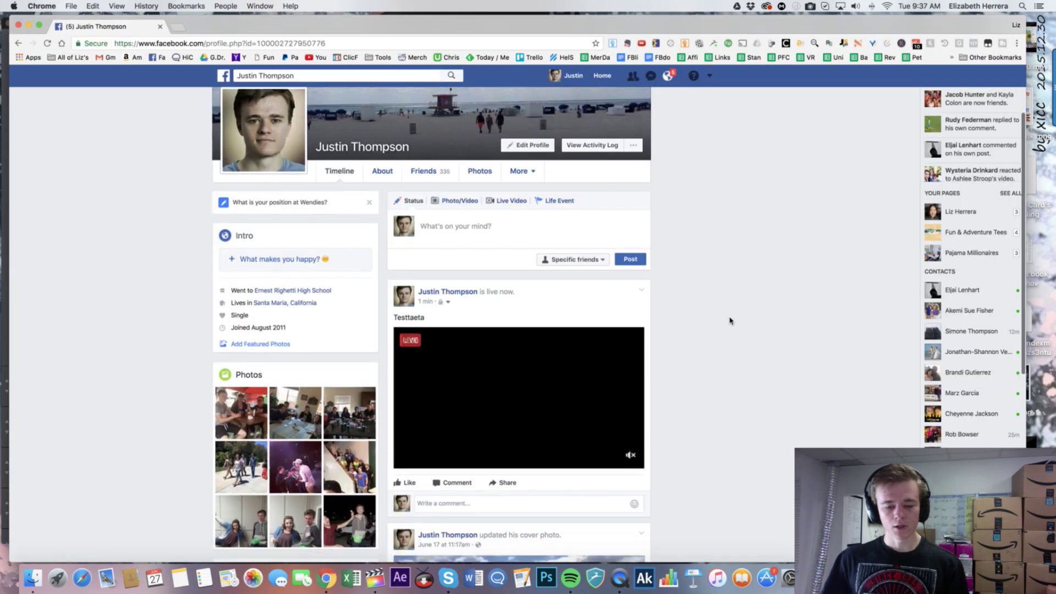
{"action": "scroll", "coordinate": [679, 397], "scroll_direction": "down", "scroll_amount": 2}
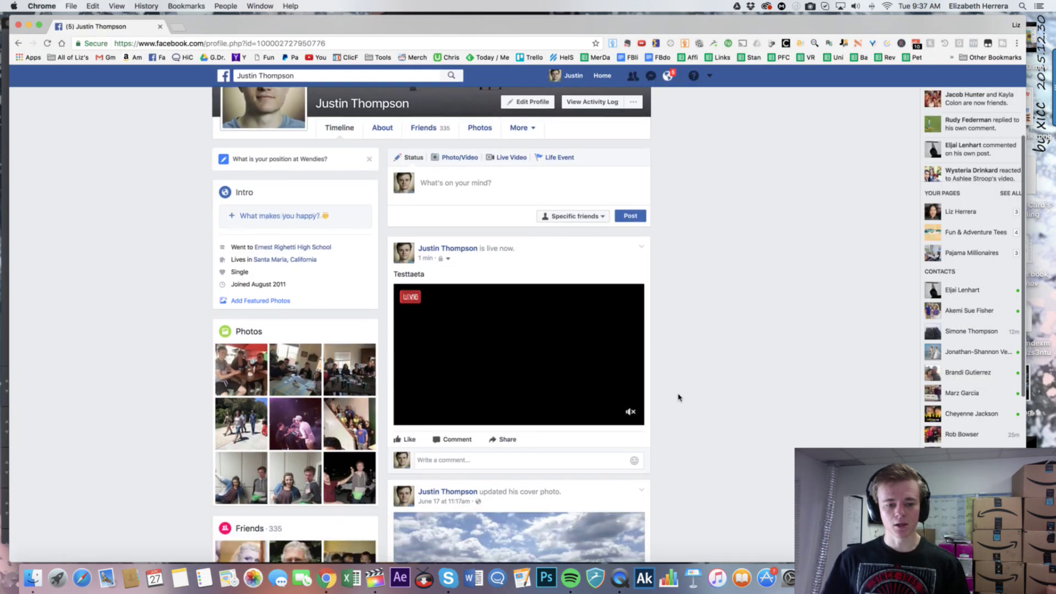
{"action": "scroll", "coordinate": [698, 393], "scroll_direction": "up", "scroll_amount": 2}
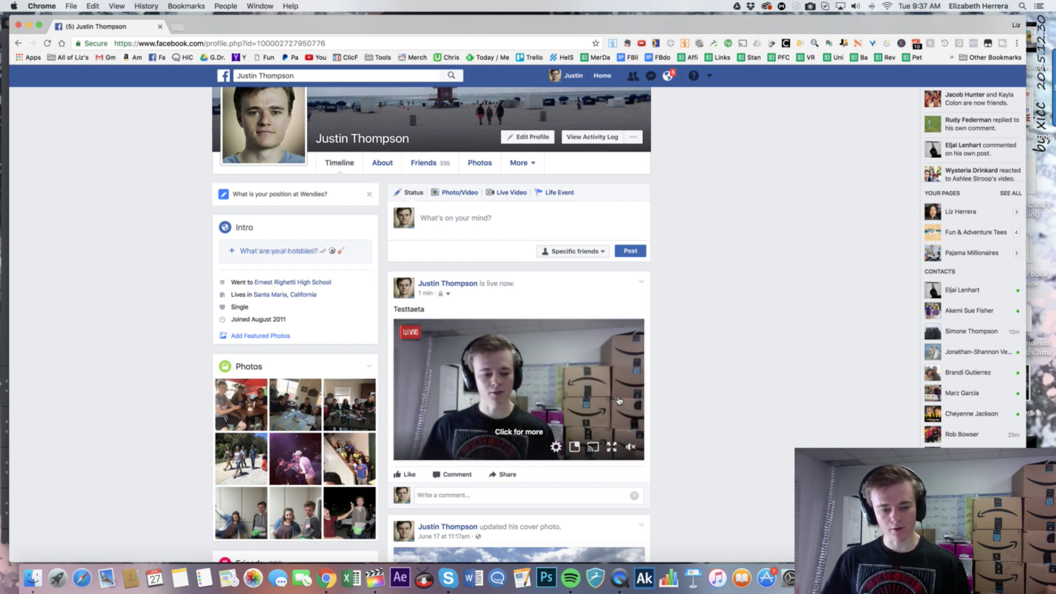
{"action": "left_click", "coordinate": [448, 296]}
{"action": "left_click", "coordinate": [448, 295]}
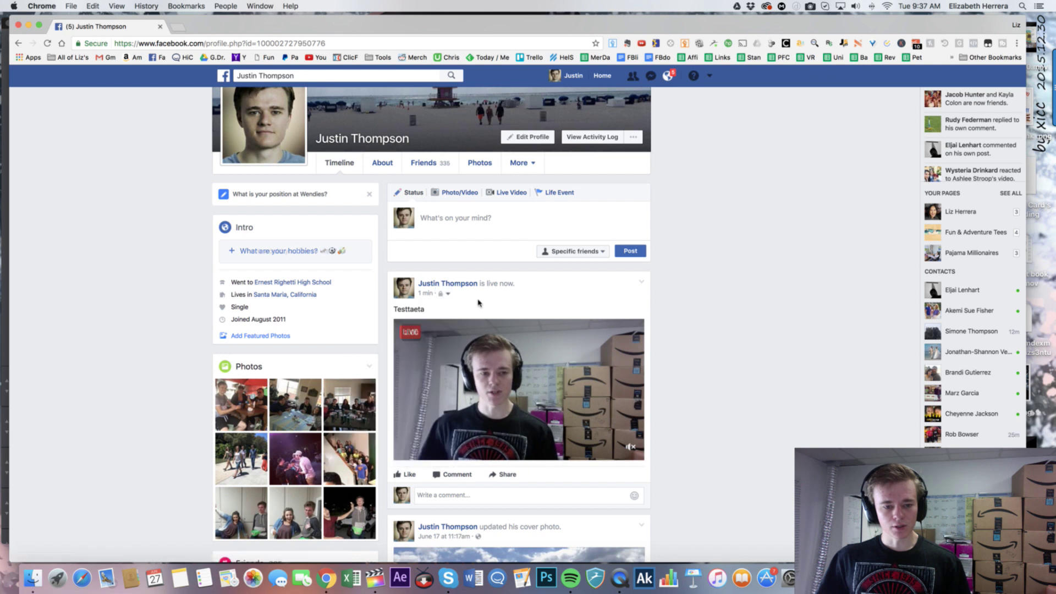
{"action": "left_click", "coordinate": [448, 296]}
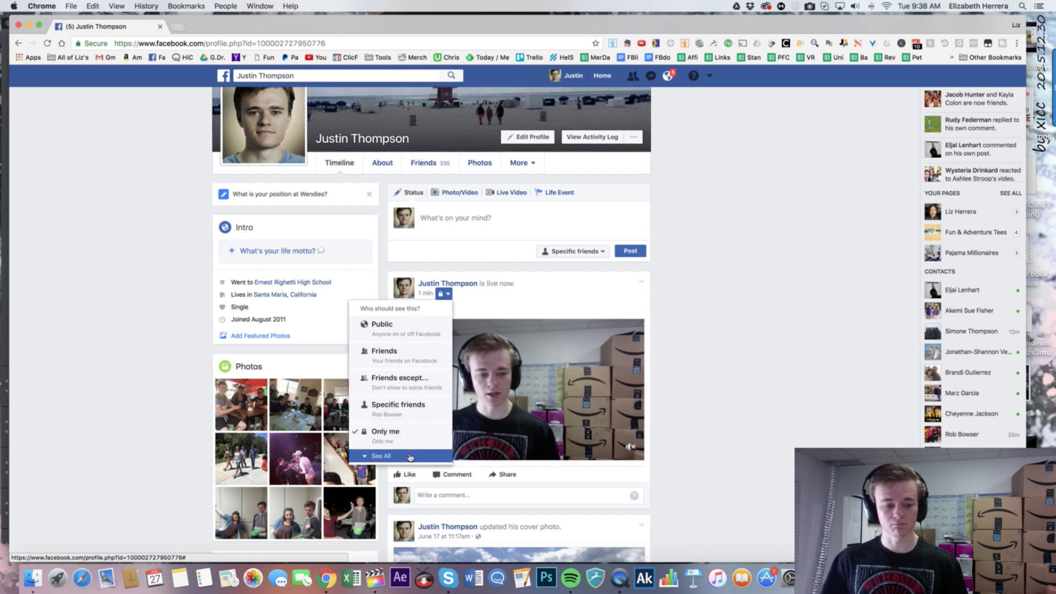
{"action": "left_click", "coordinate": [524, 294]}
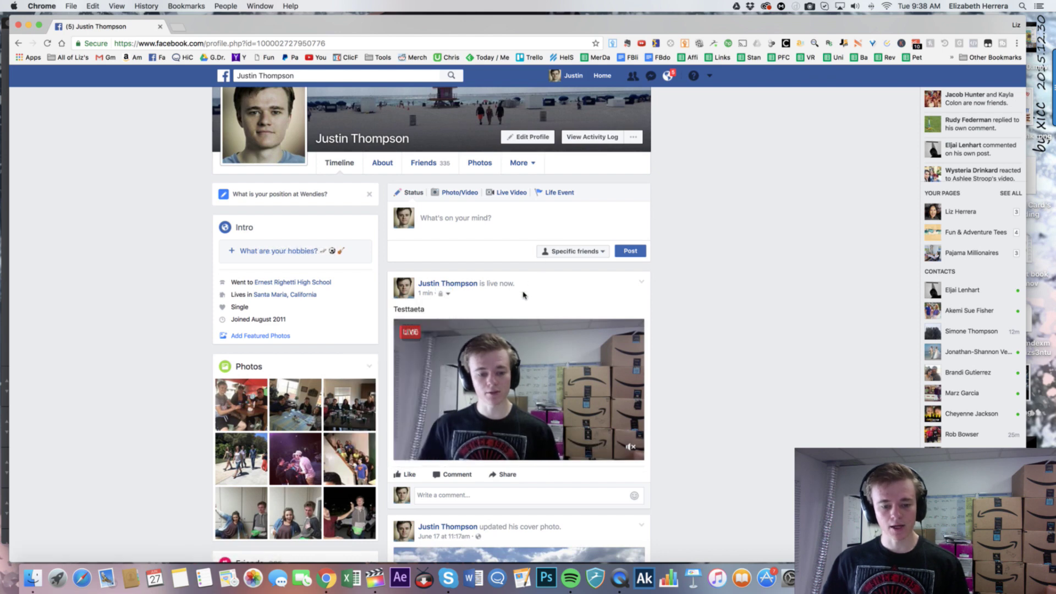